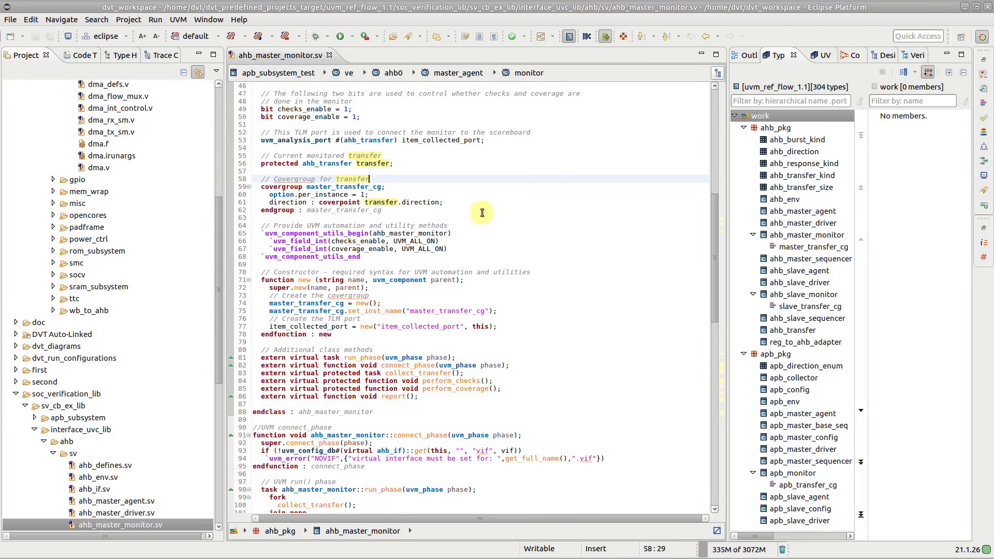
Filter the Types view by .dma_r_s and show dma_rx_sm's dma_read_state diagram.
click(758, 99)
text(.dma_r_s)
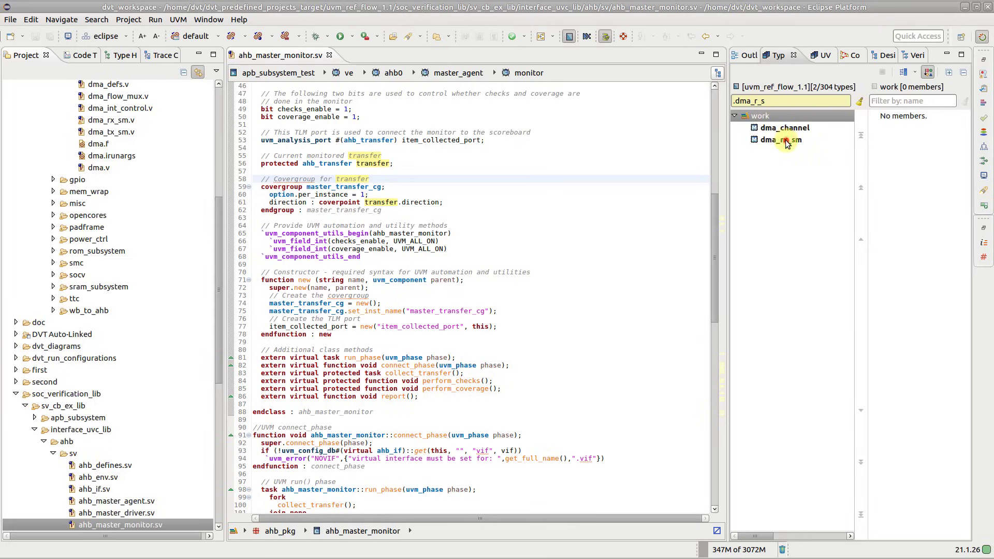
click(787, 143)
right_click(901, 117)
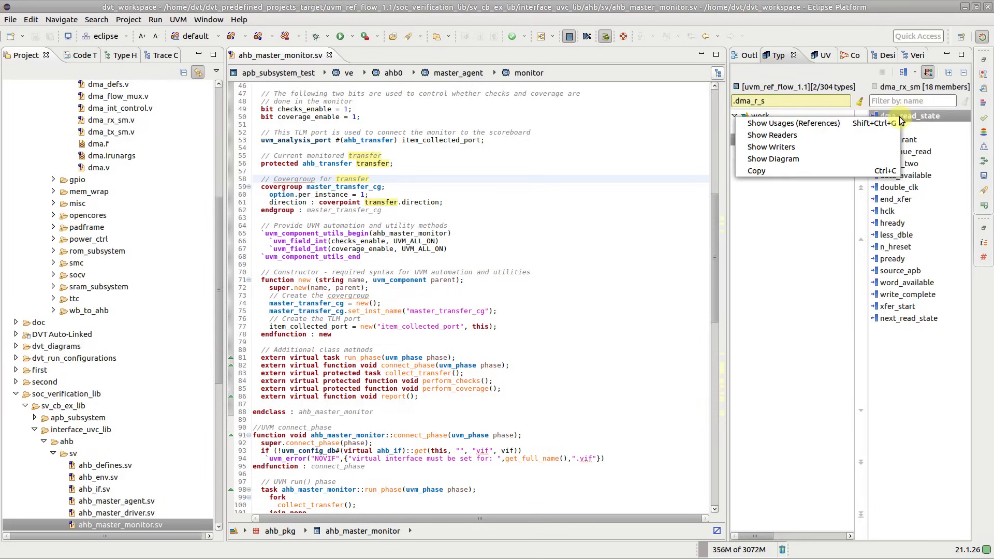
click(781, 159)
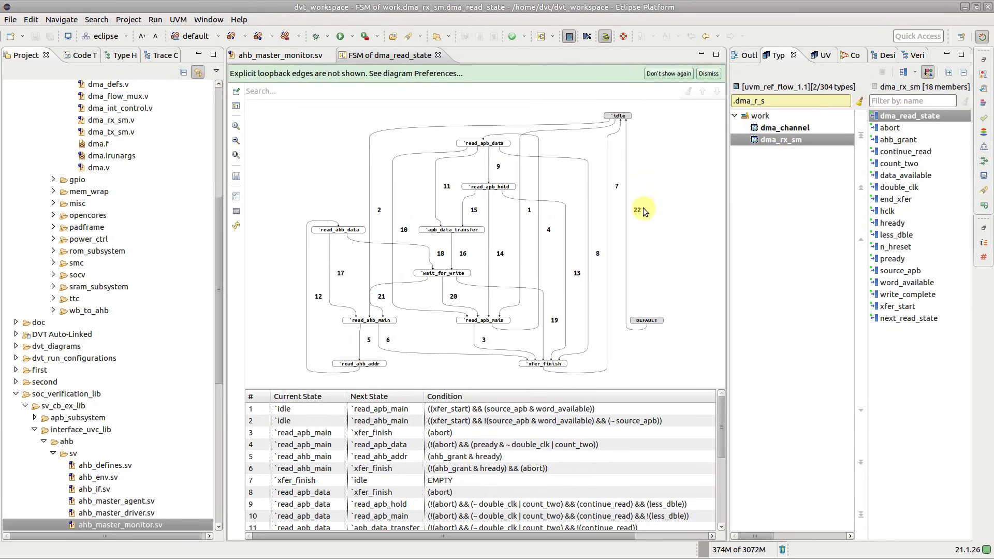
Select the read_apb_hold node to mark its transitions and matching table rows.
click(494, 189)
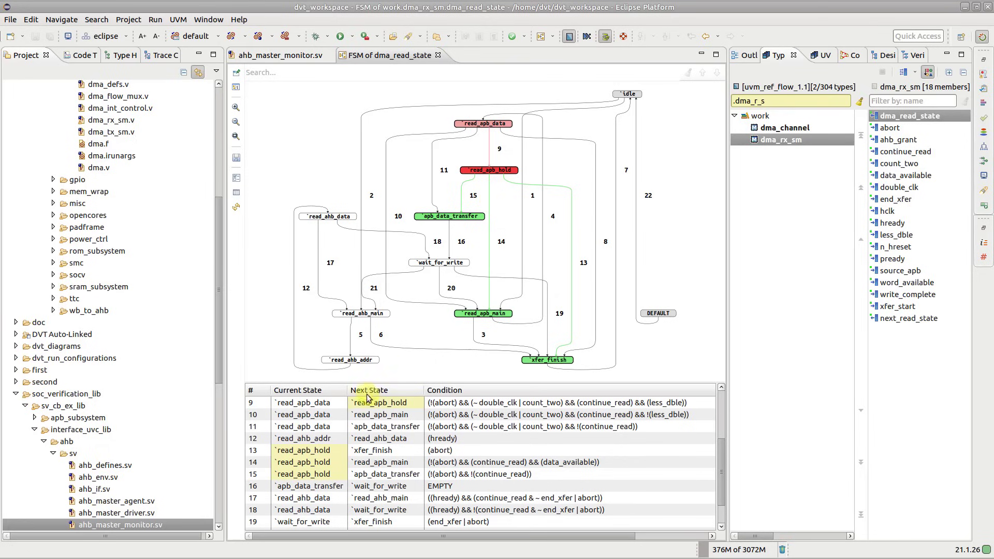
Highlight transition 13 and wait_for_write, then jump to transition 13's source in dma_rx_sm.v.
click(361, 452)
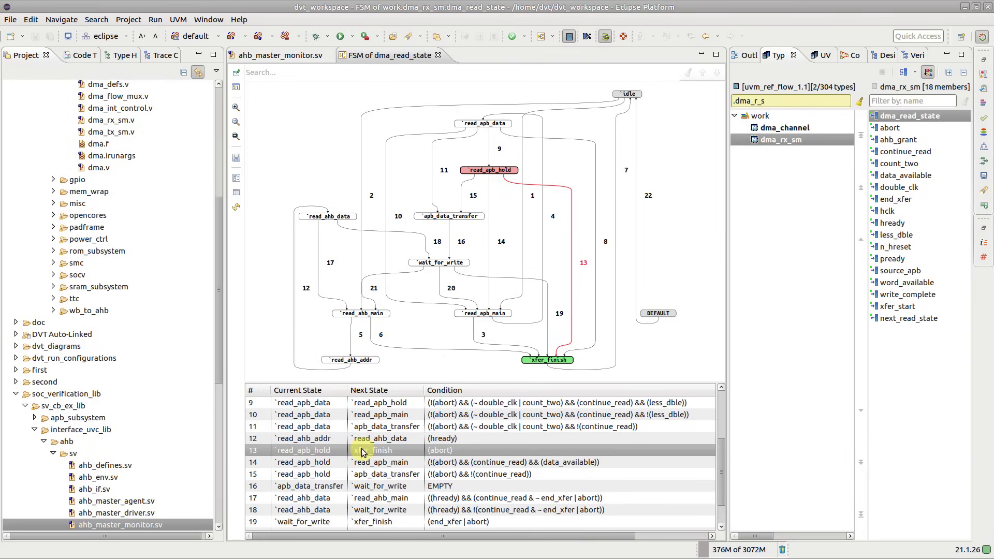
click(441, 266)
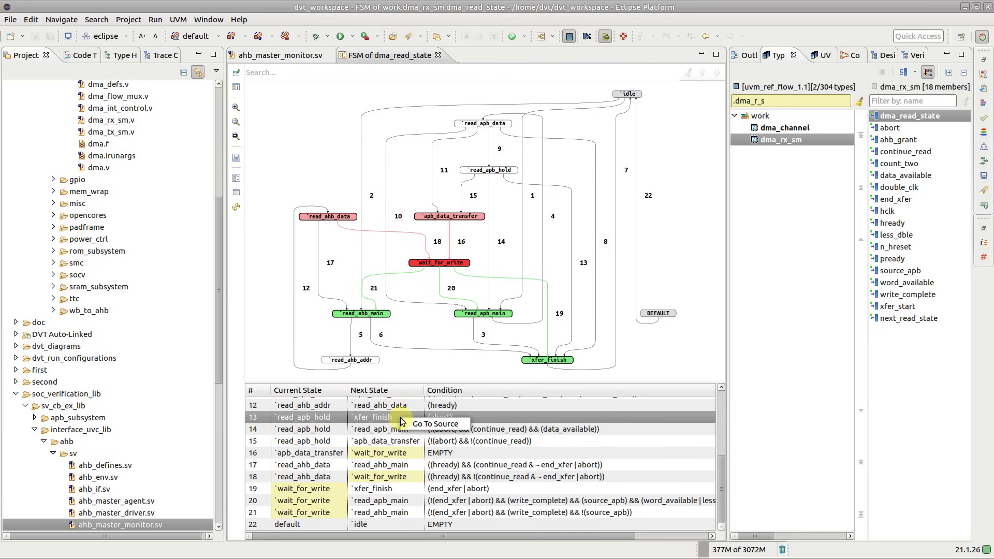
double_click(414, 423)
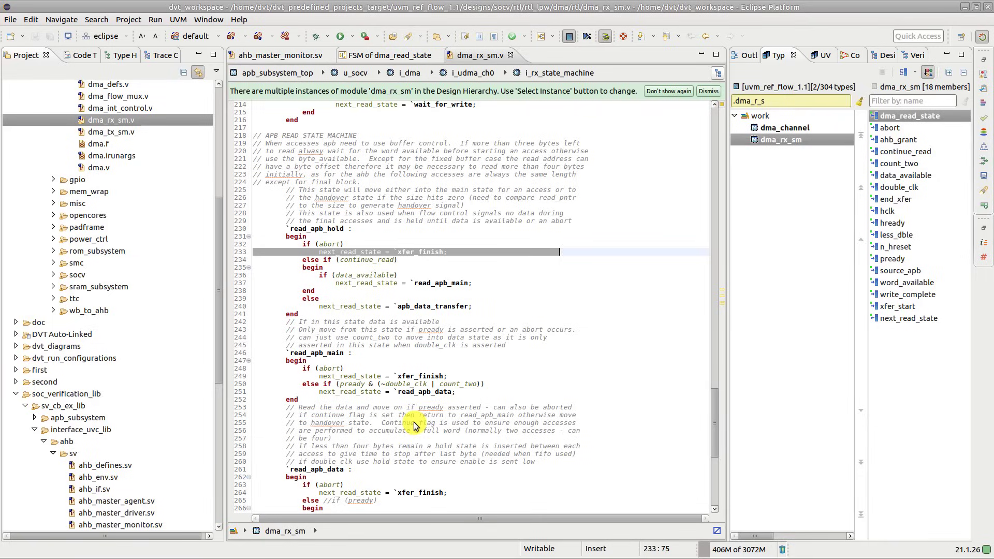
Return to the FSM of dma_read_state tab and hide its Transition Table.
click(390, 56)
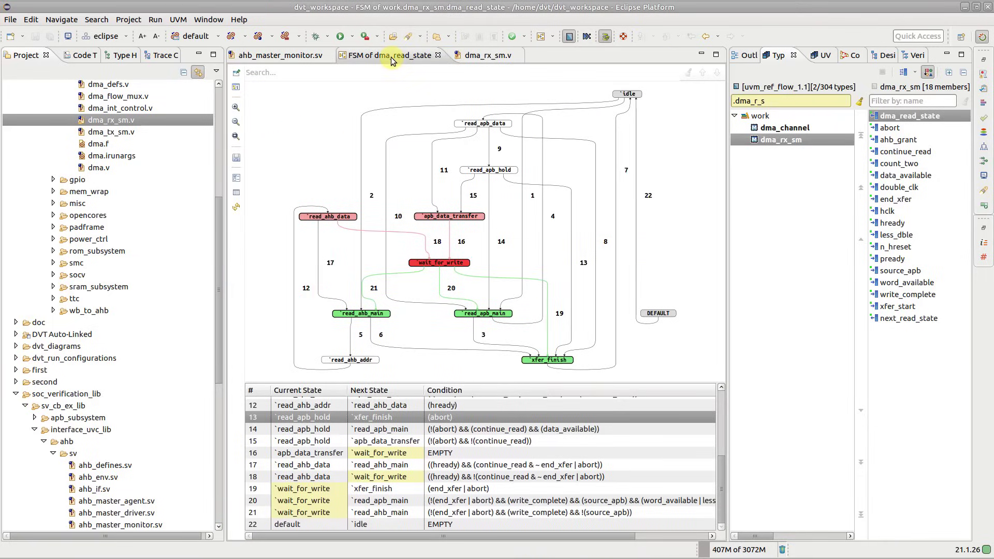
click(236, 193)
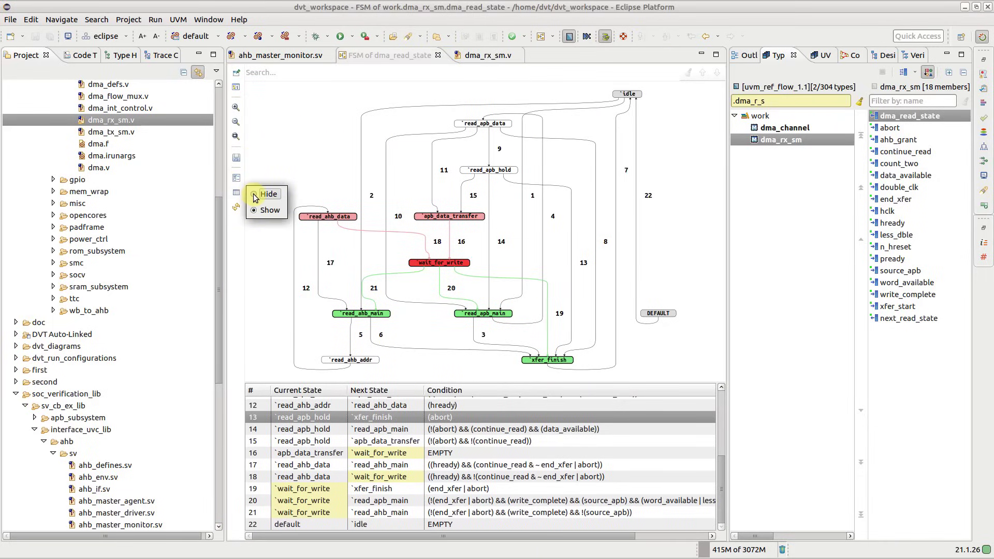
click(253, 194)
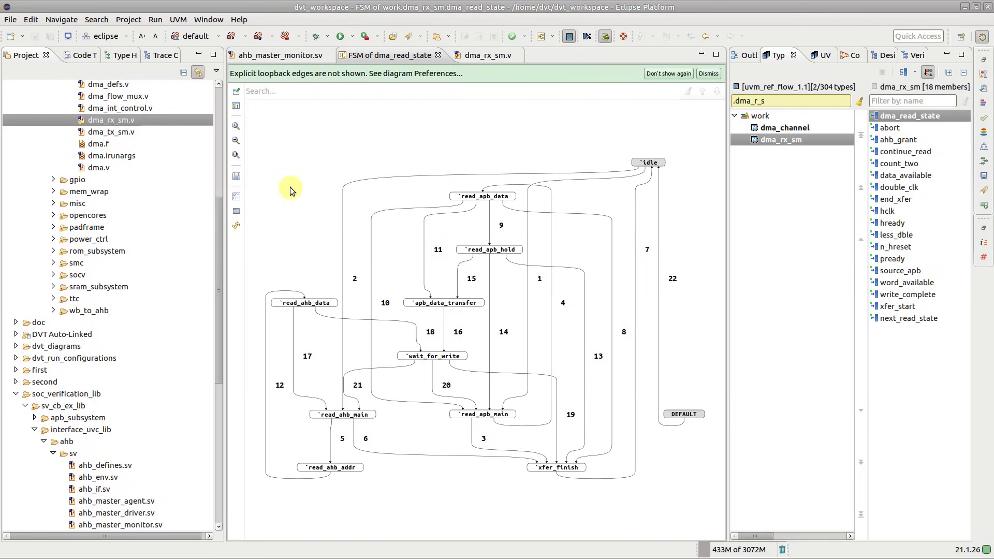